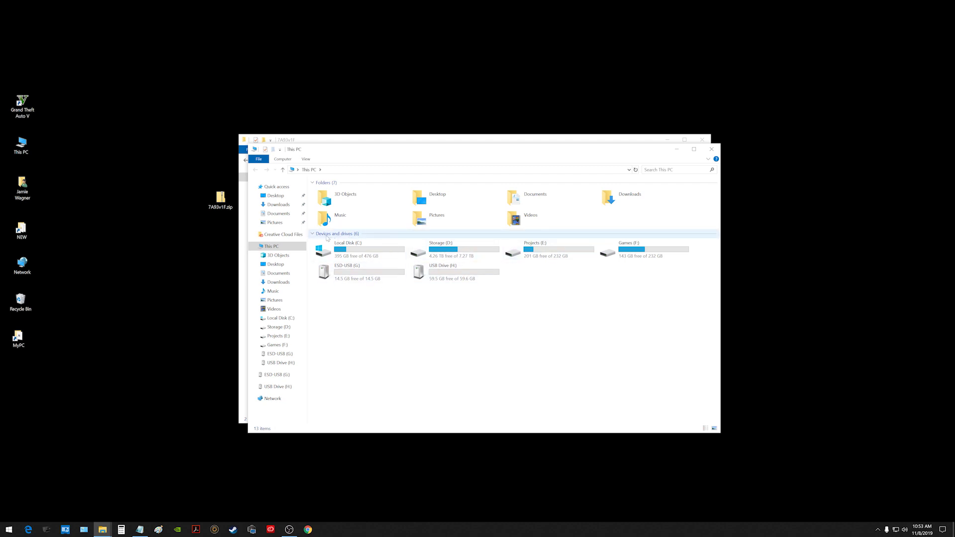
# Step: Check the file system choices in the format settings of ESD-USB (G:) and close them without formatting
pyautogui.click(420, 316)
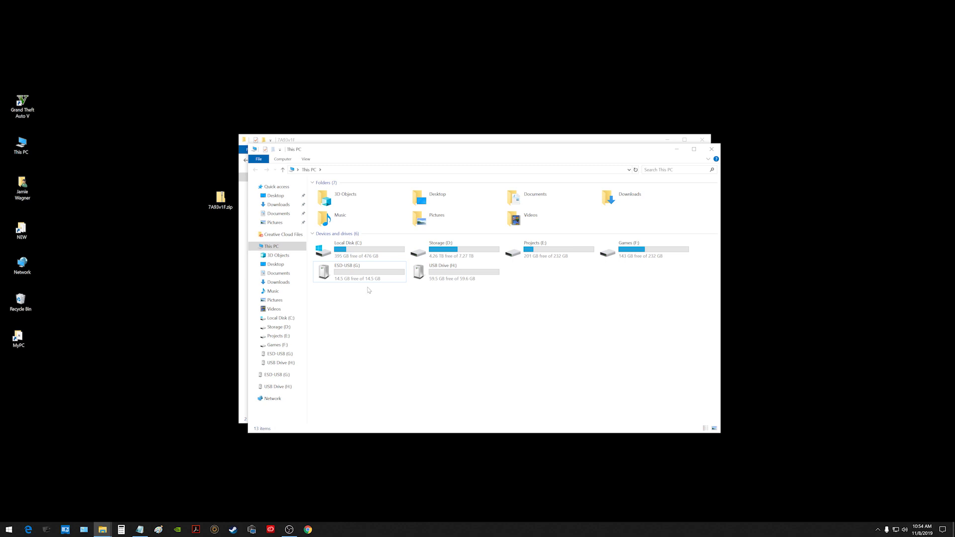
pyautogui.click(351, 278)
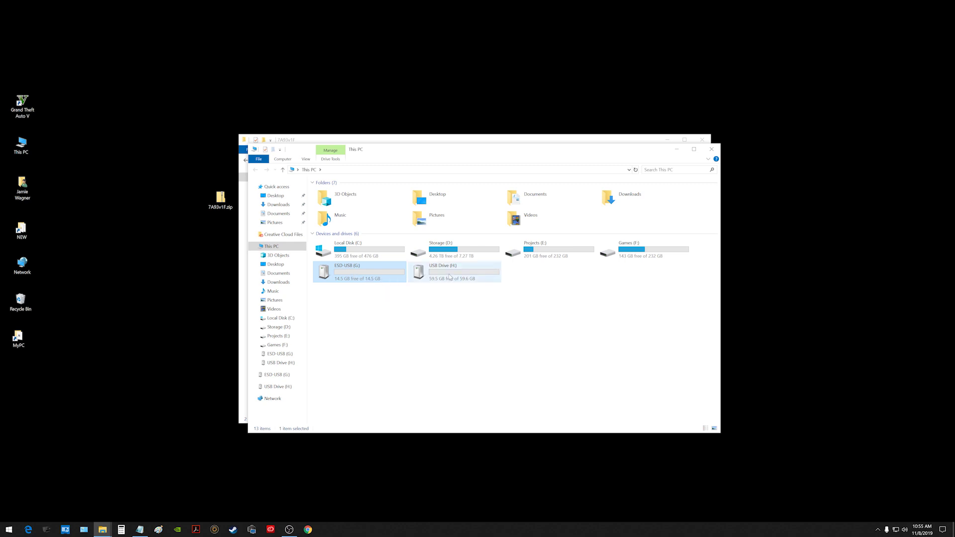
pyautogui.click(450, 276)
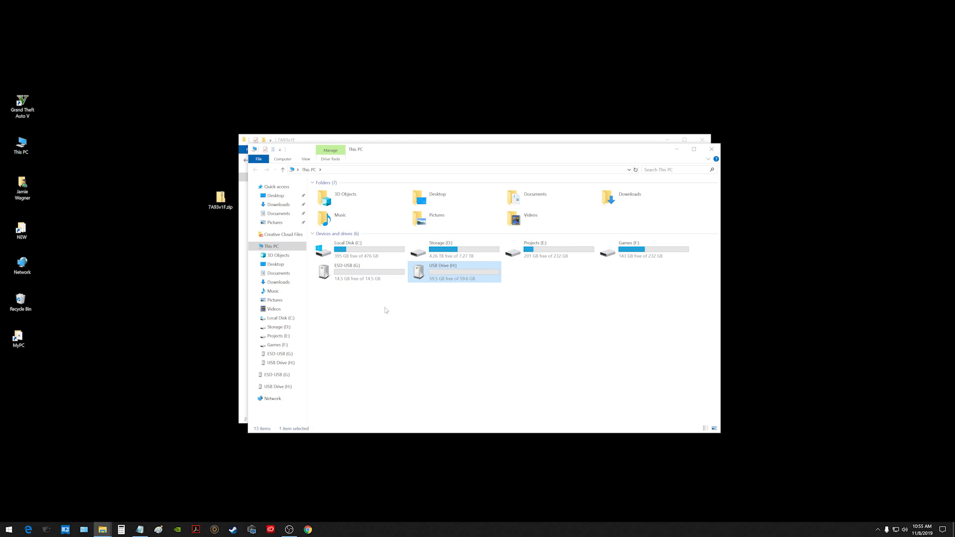
pyautogui.click(359, 283)
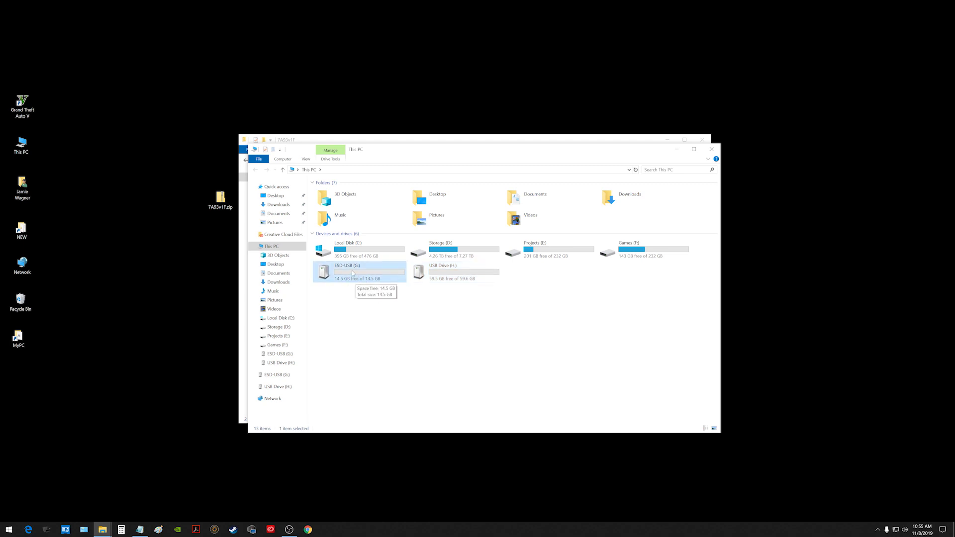
pyautogui.rightClick(353, 273)
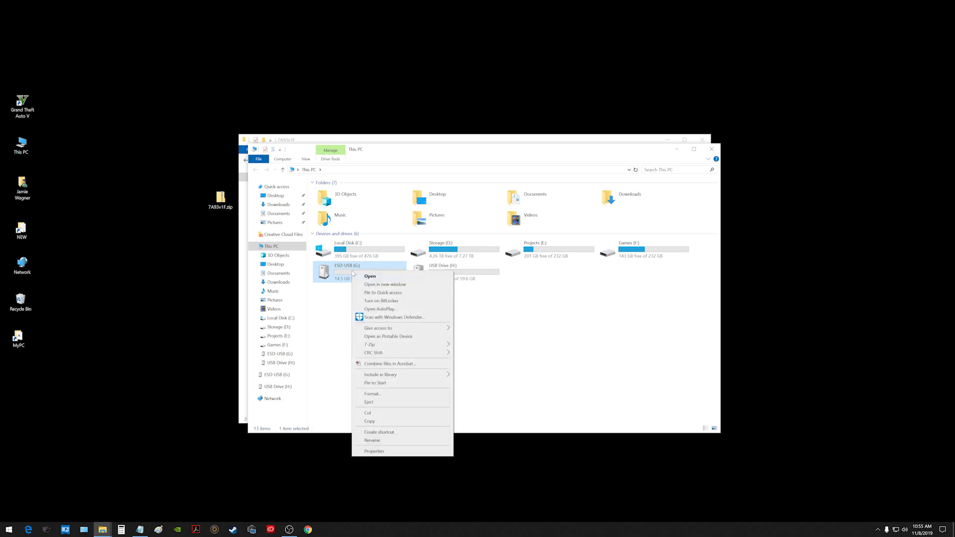
pyautogui.click(388, 395)
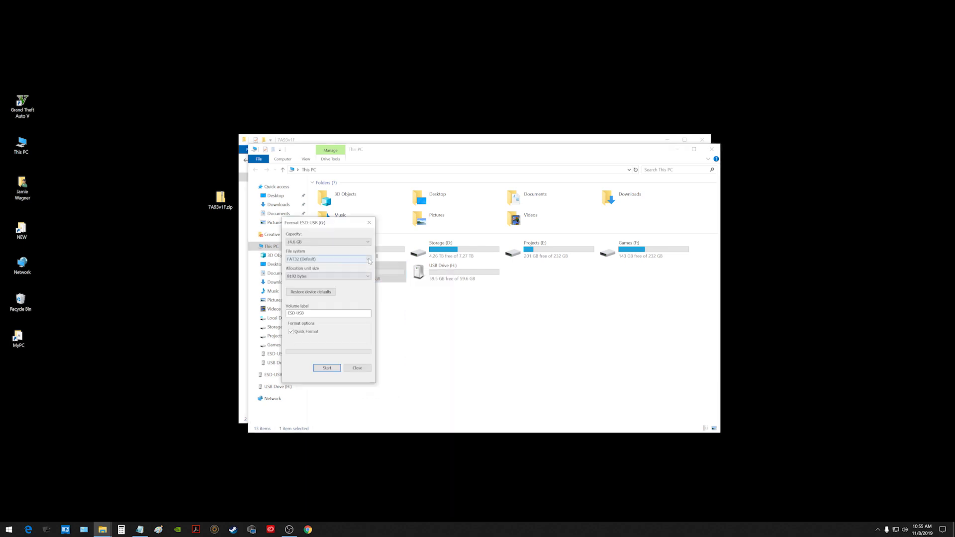
pyautogui.click(304, 259)
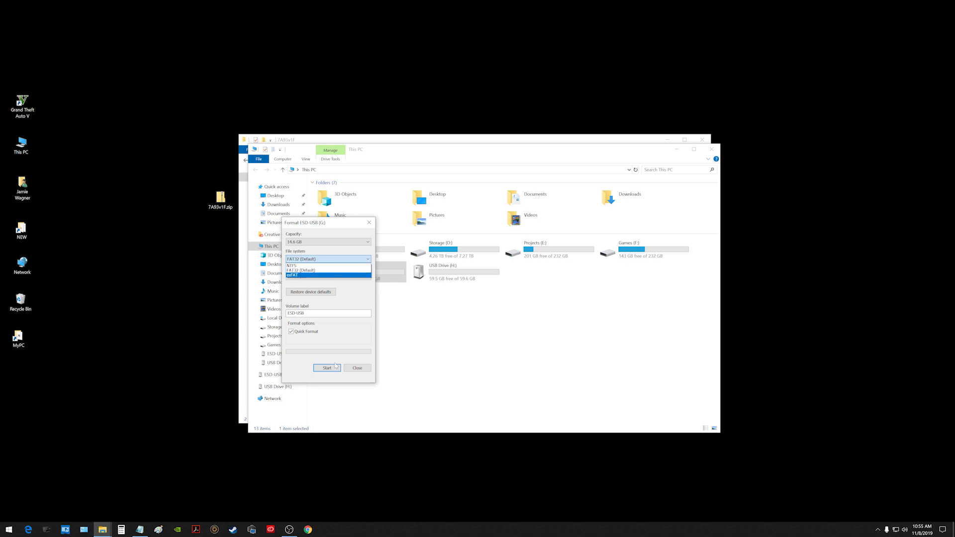
pyautogui.click(360, 371)
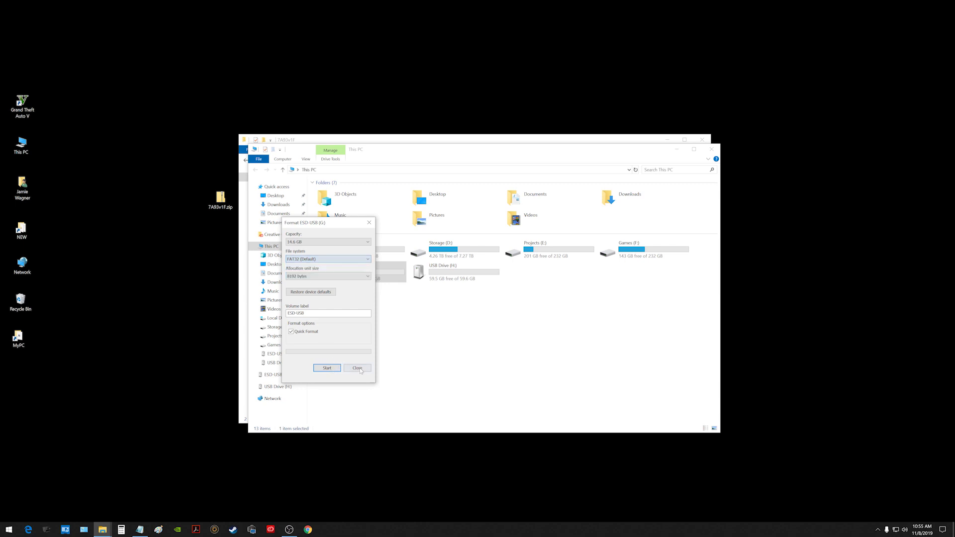
pyautogui.click(360, 371)
# Step: Check the file system choices in the format settings of USB Drive (H:) and close them without formatting
pyautogui.click(443, 276)
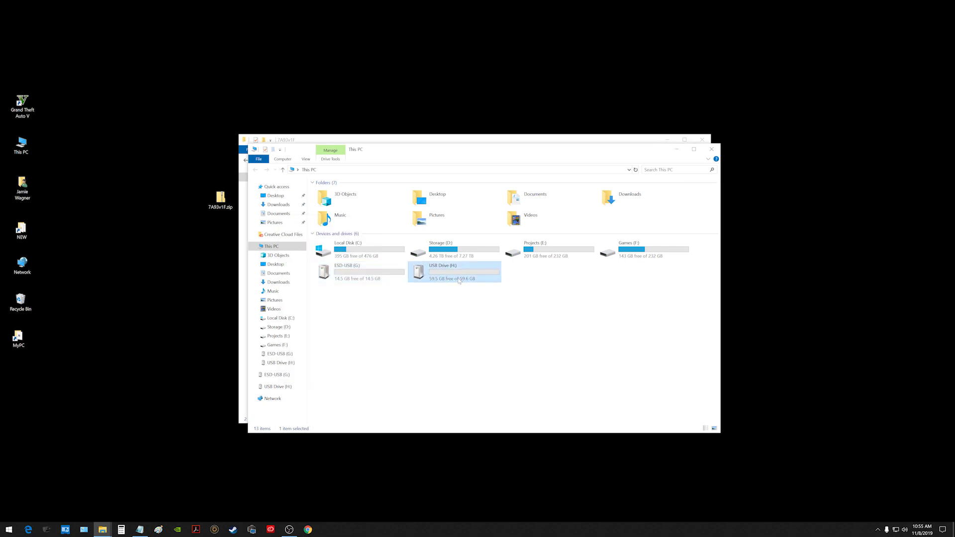
pyautogui.rightClick(448, 274)
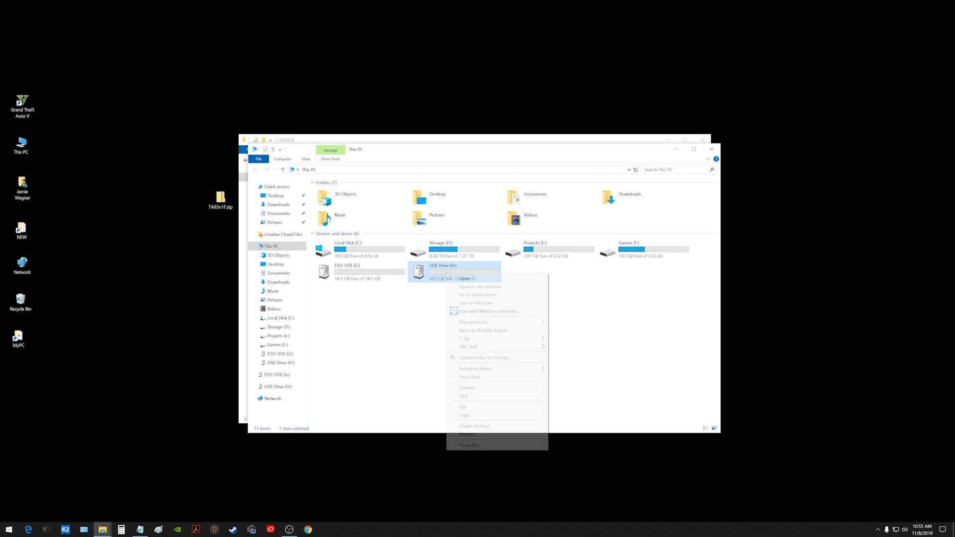
pyautogui.click(473, 391)
pyautogui.click(366, 259)
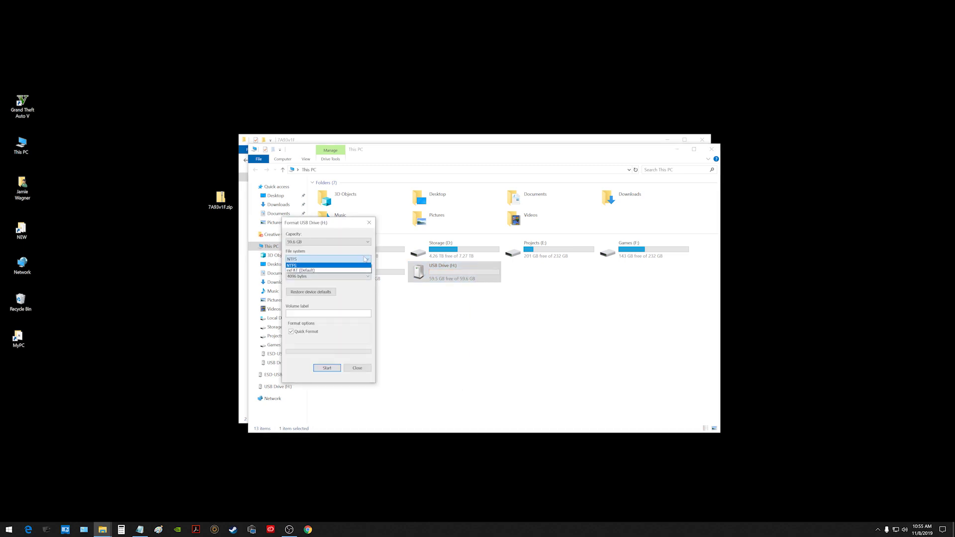
pyautogui.click(295, 266)
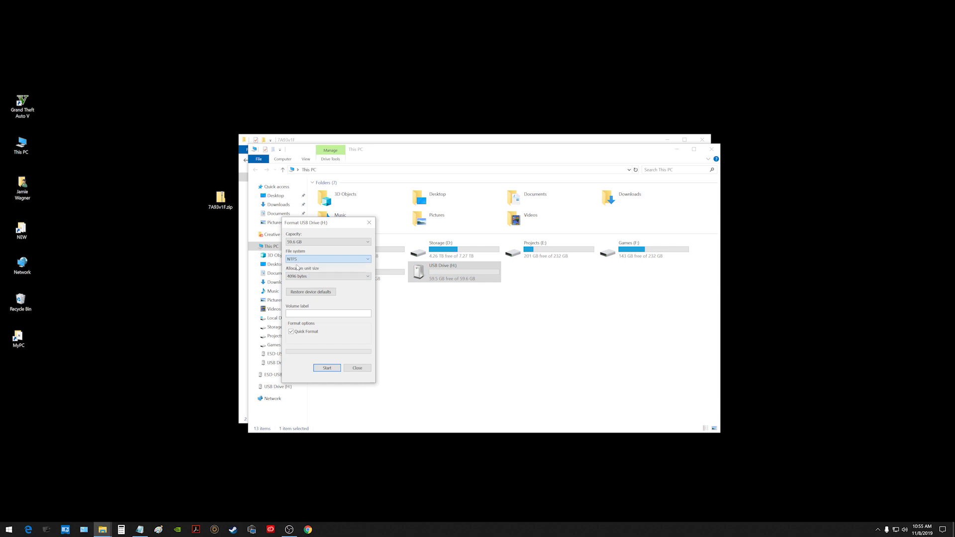
pyautogui.click(369, 222)
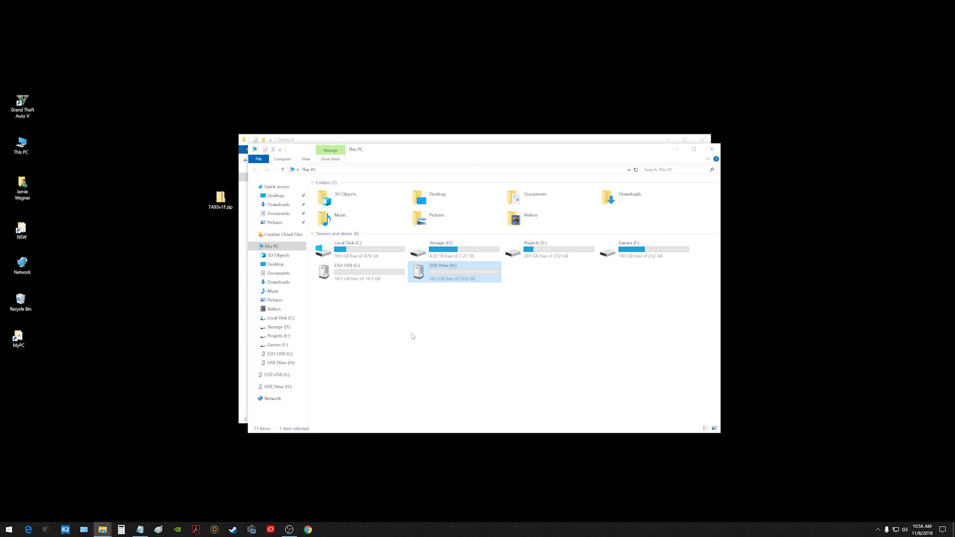
# Step: Quick-format ESD-USB (G:) as FAT32 with an 8192-byte allocation unit size and close the format dialog
pyautogui.click(351, 283)
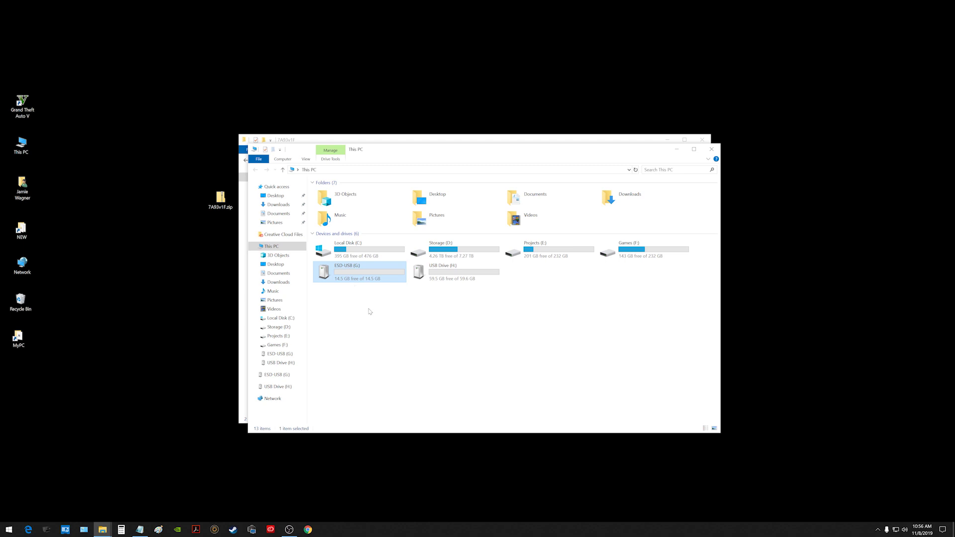
pyautogui.rightClick(356, 276)
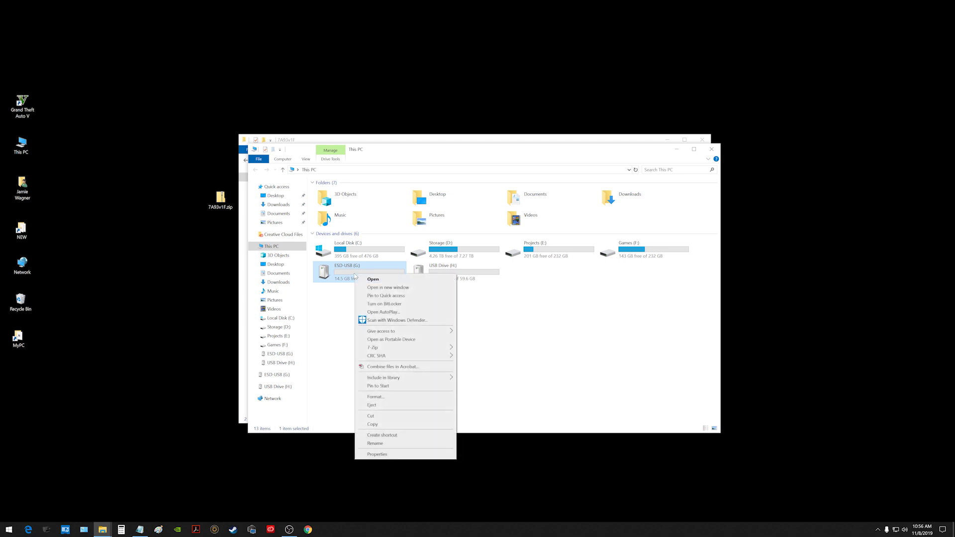
pyautogui.click(376, 396)
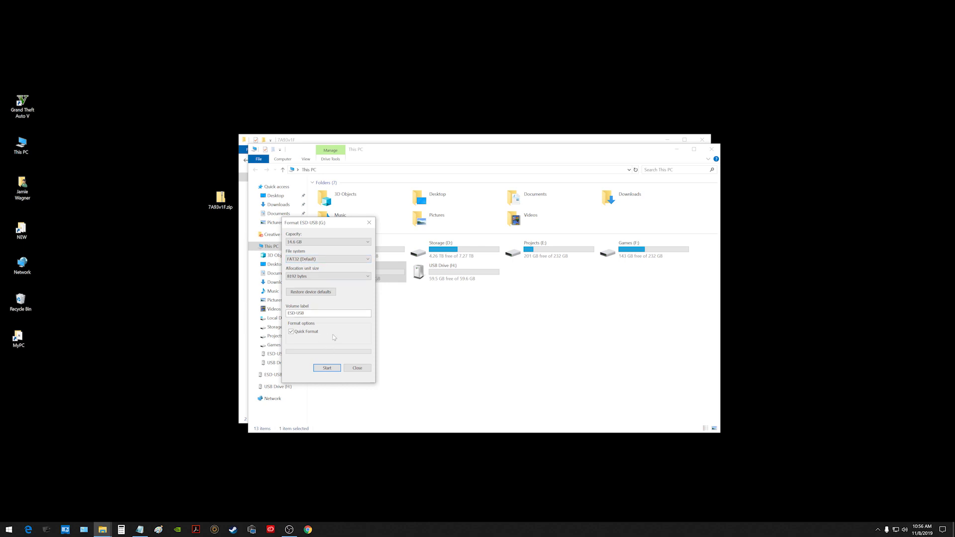
pyautogui.click(326, 369)
pyautogui.click(495, 269)
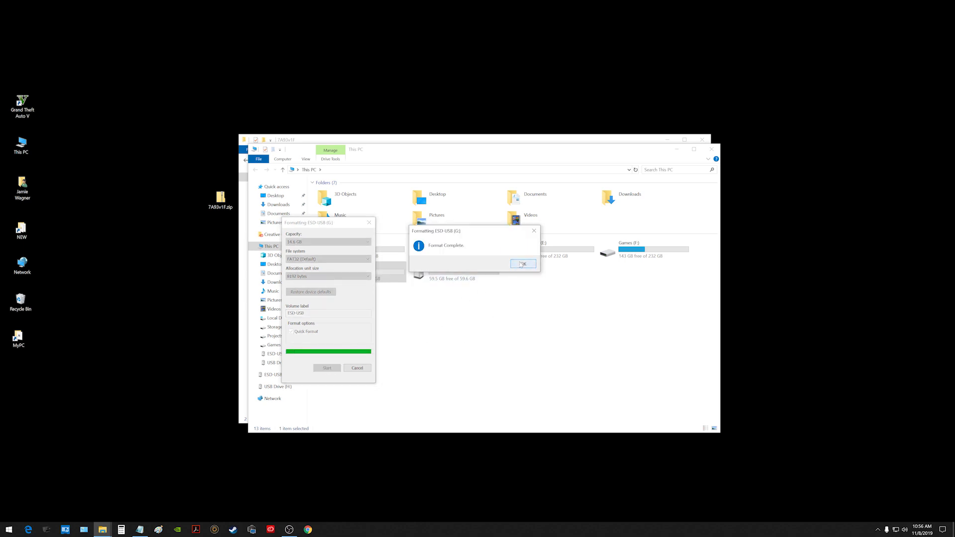
pyautogui.click(522, 264)
pyautogui.click(357, 368)
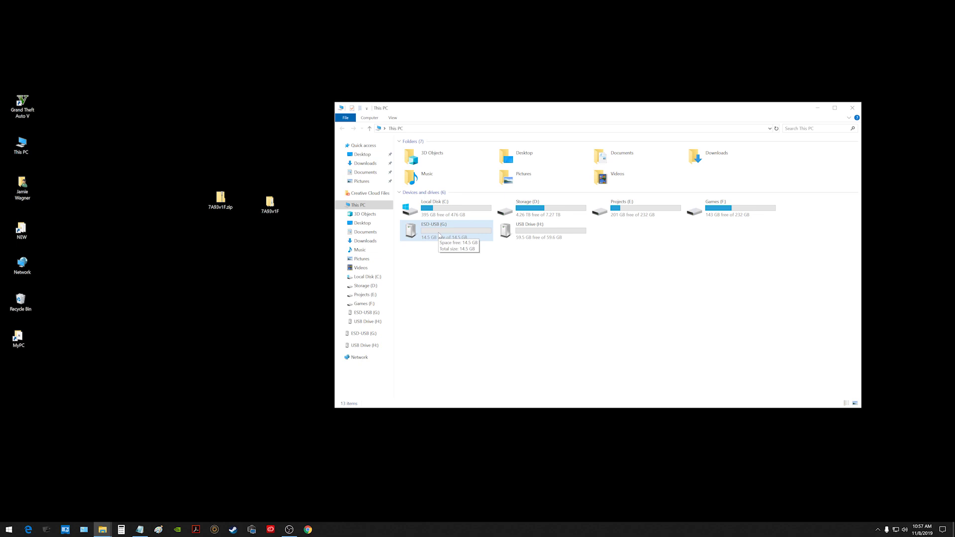
# Step: Copy the text file and E7A93IMS.1F0 from the inner 7A93v1F folder on the desktop to the clipboard
pyautogui.click(433, 237)
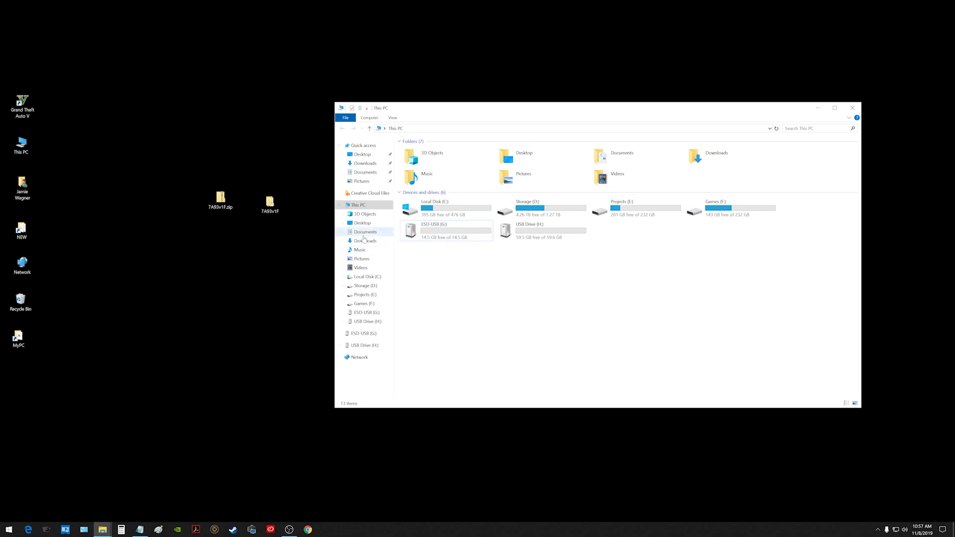
pyautogui.click(271, 204)
pyautogui.doubleClick(271, 204)
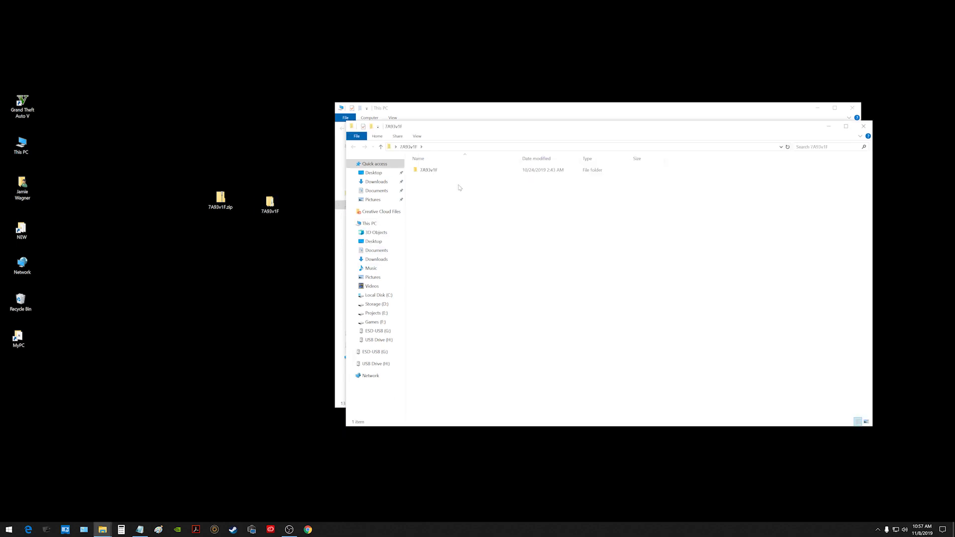
pyautogui.doubleClick(428, 170)
pyautogui.moveTo(452, 215); pyautogui.dragTo(439, 168)
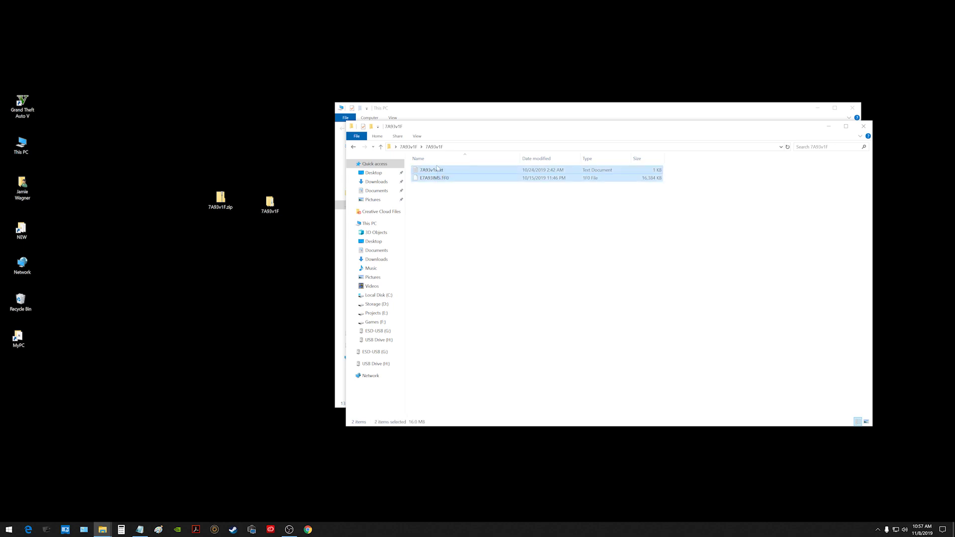
pyautogui.rightClick(440, 178)
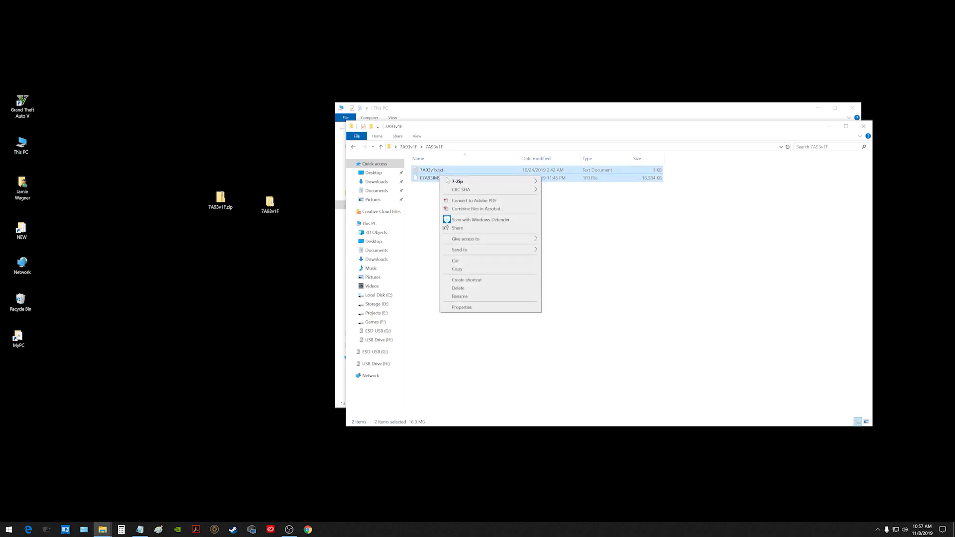
pyautogui.click(471, 270)
# Step: Paste the two copied files into the root of ESD-USB (G:) and close the source folder window
pyautogui.moveTo(490, 127); pyautogui.dragTo(442, 329)
pyautogui.doubleClick(439, 240)
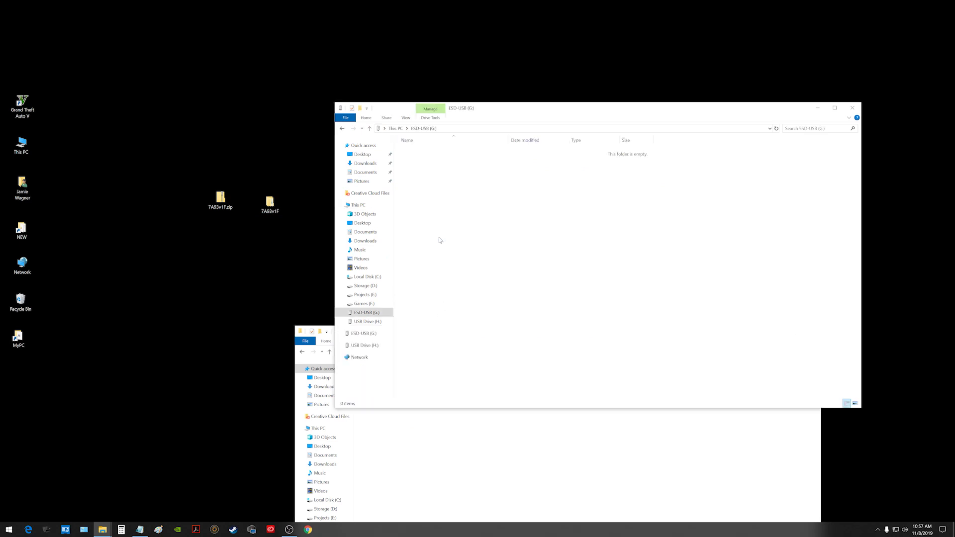
pyautogui.rightClick(450, 223)
pyautogui.click(475, 277)
pyautogui.click(647, 433)
pyautogui.click(812, 331)
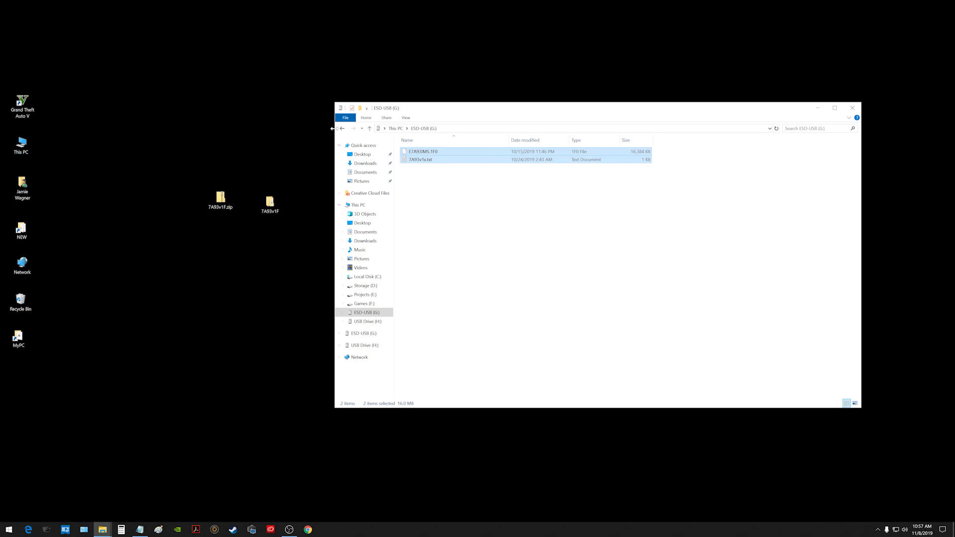
# Step: Return to This PC and quick-format USB Drive (H:) as NTFS with a 4096-byte allocation unit size
pyautogui.click(343, 128)
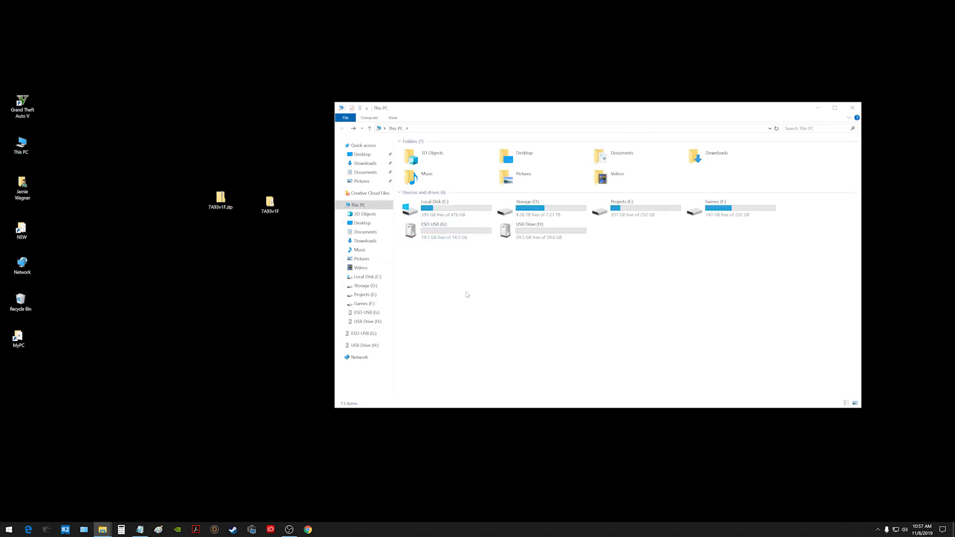
pyautogui.click(533, 235)
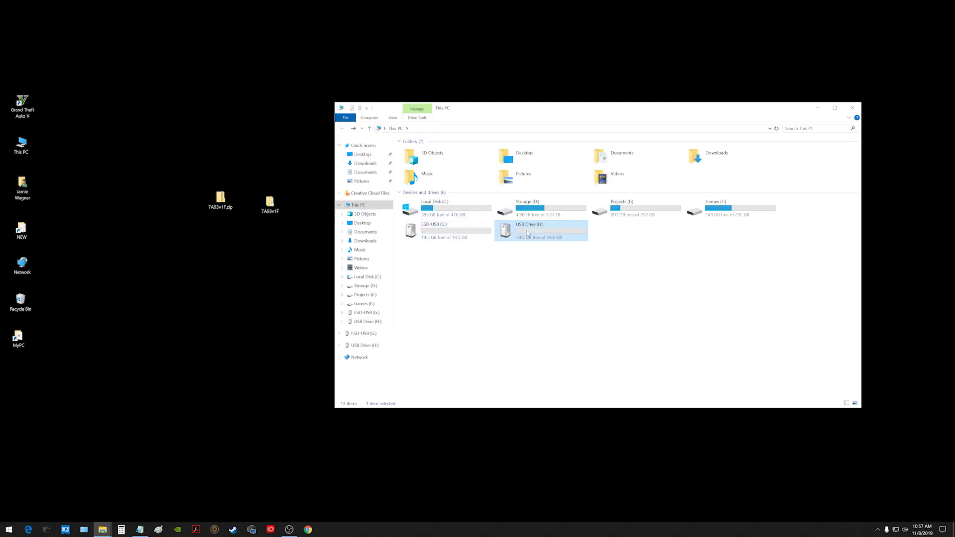
pyautogui.rightClick(527, 231)
pyautogui.click(558, 344)
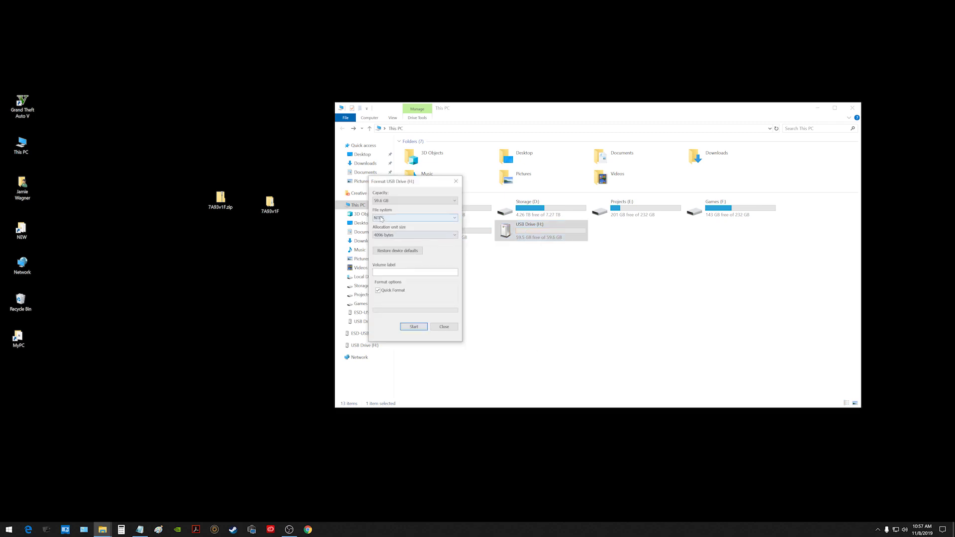
pyautogui.click(414, 327)
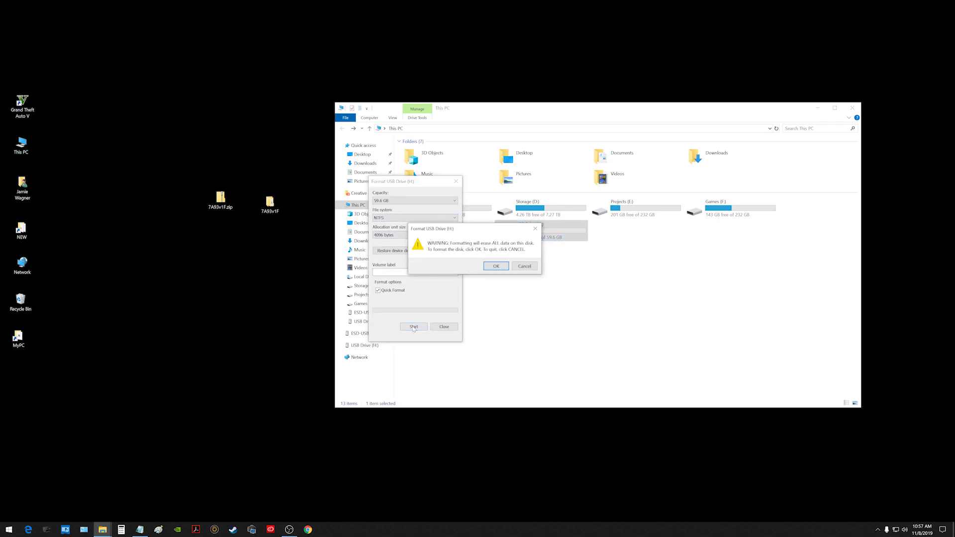
pyautogui.click(496, 267)
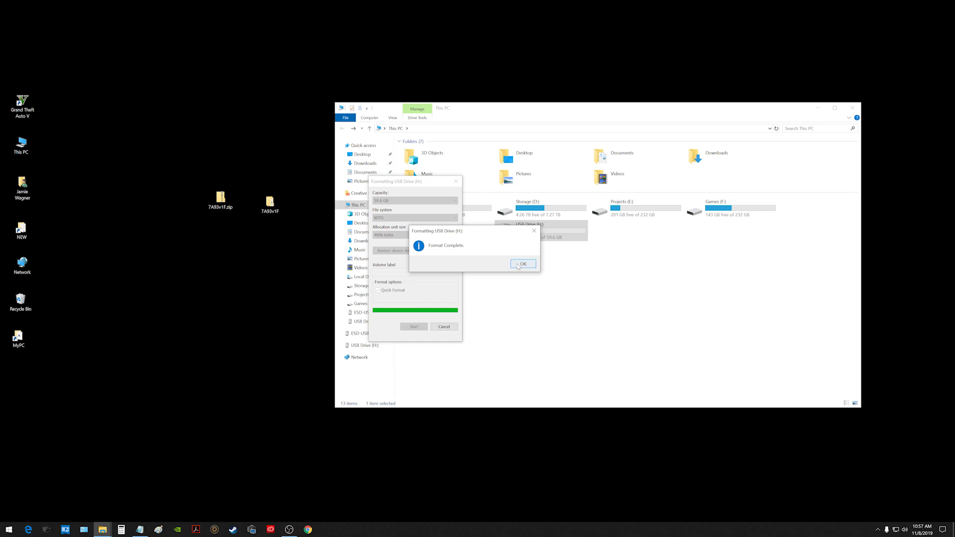
pyautogui.click(520, 262)
# Step: Copy both files in the inner 7A93v1F folder to the clipboard again and close that folder window
pyautogui.doubleClick(269, 206)
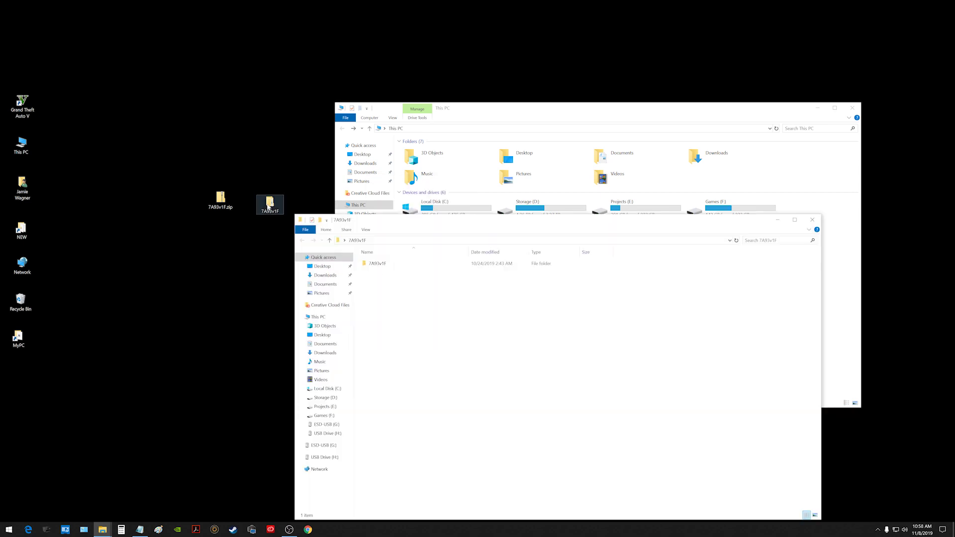
pyautogui.moveTo(392, 273); pyautogui.dragTo(391, 264)
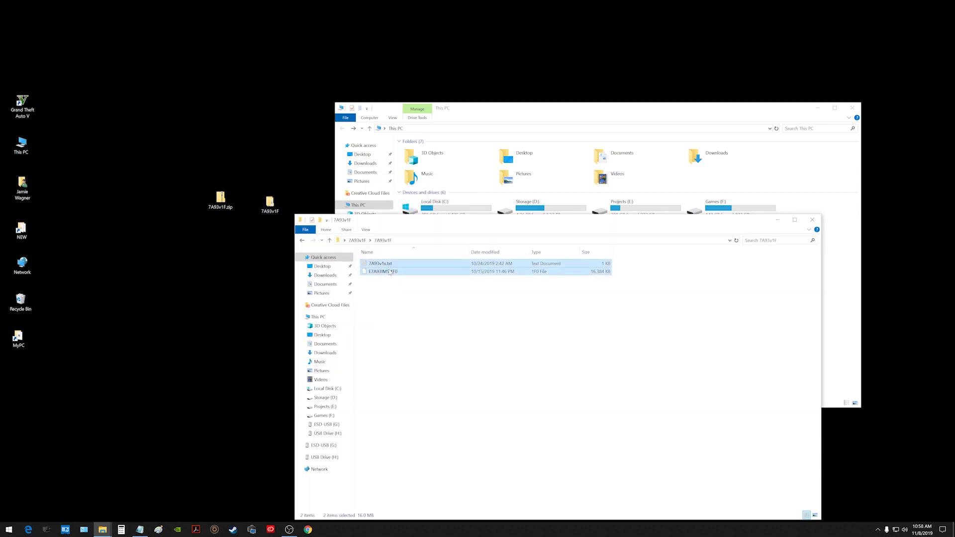
pyautogui.rightClick(389, 270)
pyautogui.click(419, 364)
pyautogui.click(815, 222)
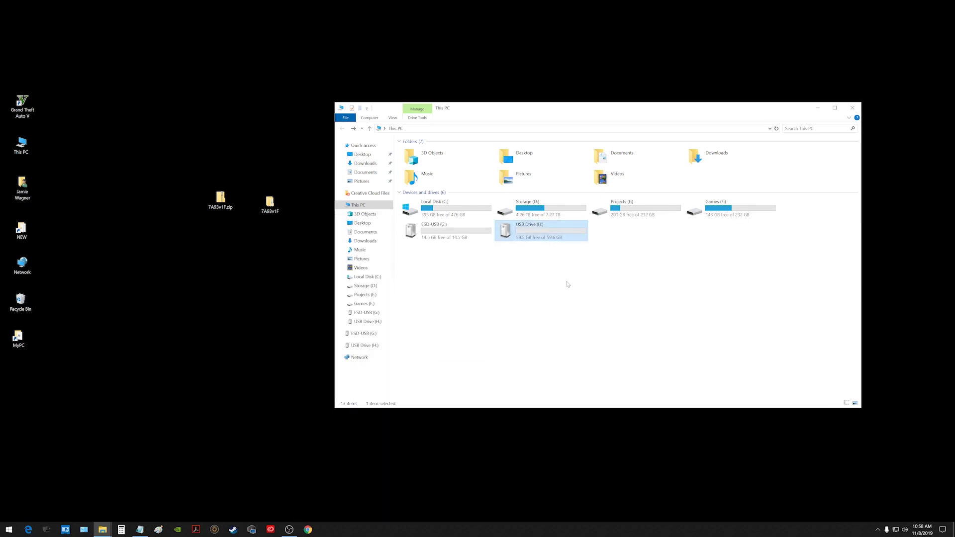
# Step: Paste the two copied files into the root of USB Drive (H:) and return to This PC
pyautogui.doubleClick(532, 237)
pyautogui.rightClick(518, 250)
pyautogui.click(535, 301)
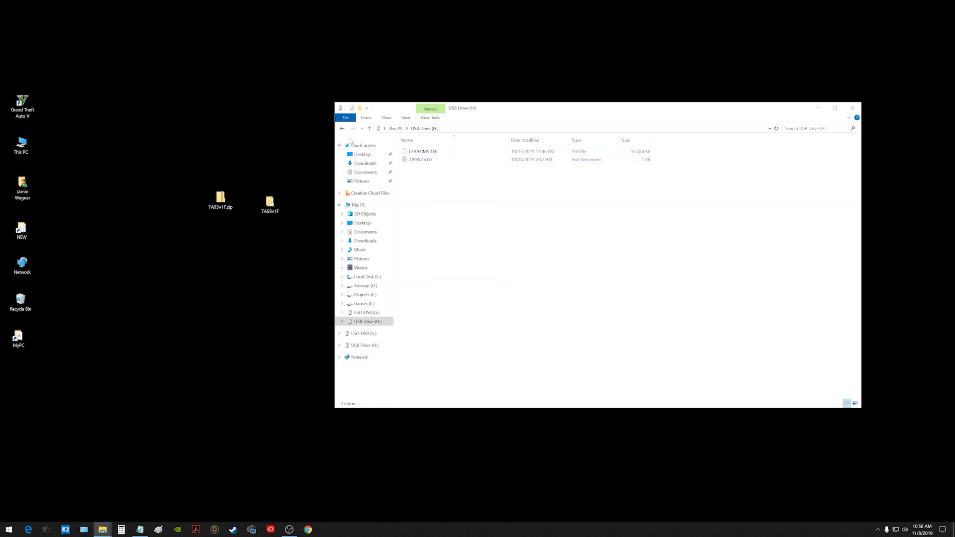
pyautogui.hotkey('alt', 'Left')
pyautogui.click(485, 240)
pyautogui.click(507, 238)
pyautogui.click(461, 240)
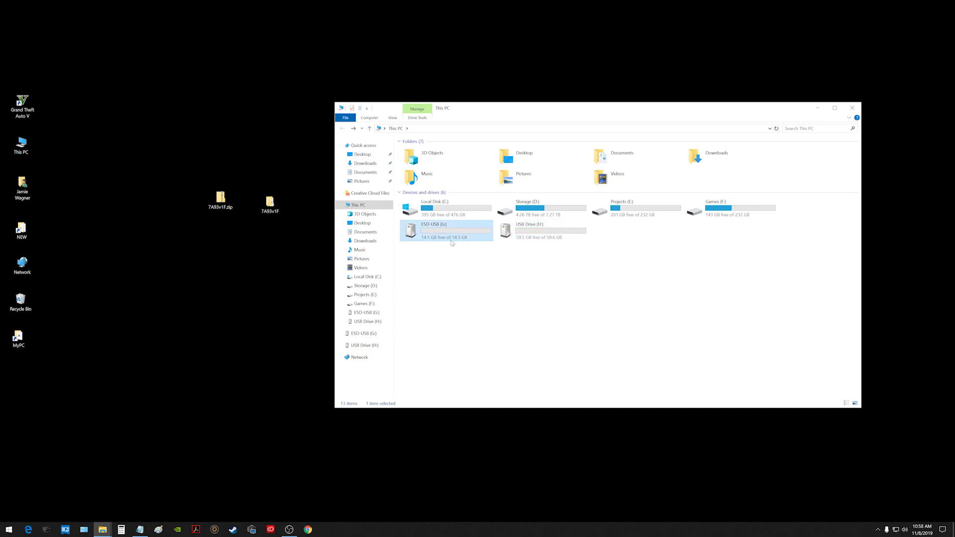
pyautogui.click(520, 233)
pyautogui.click(473, 242)
pyautogui.click(513, 240)
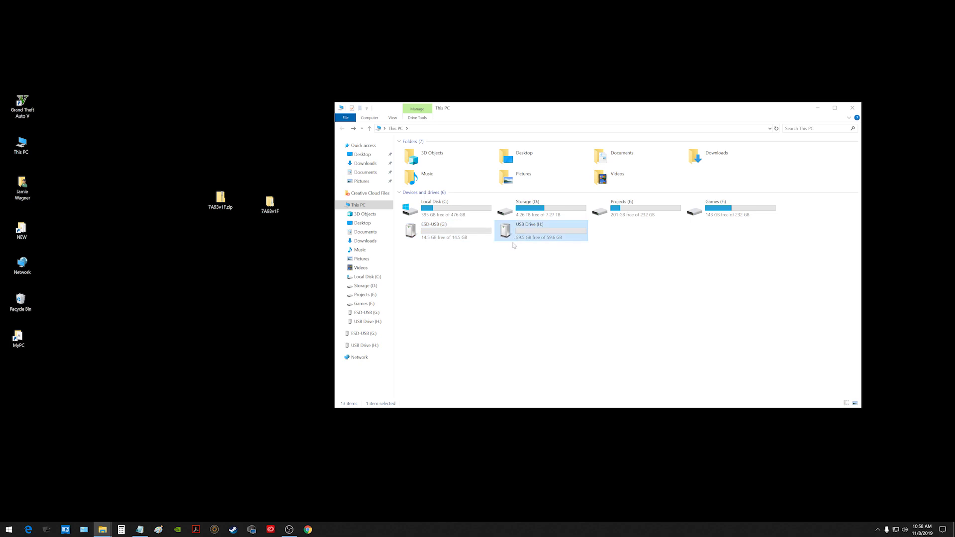
pyautogui.click(461, 241)
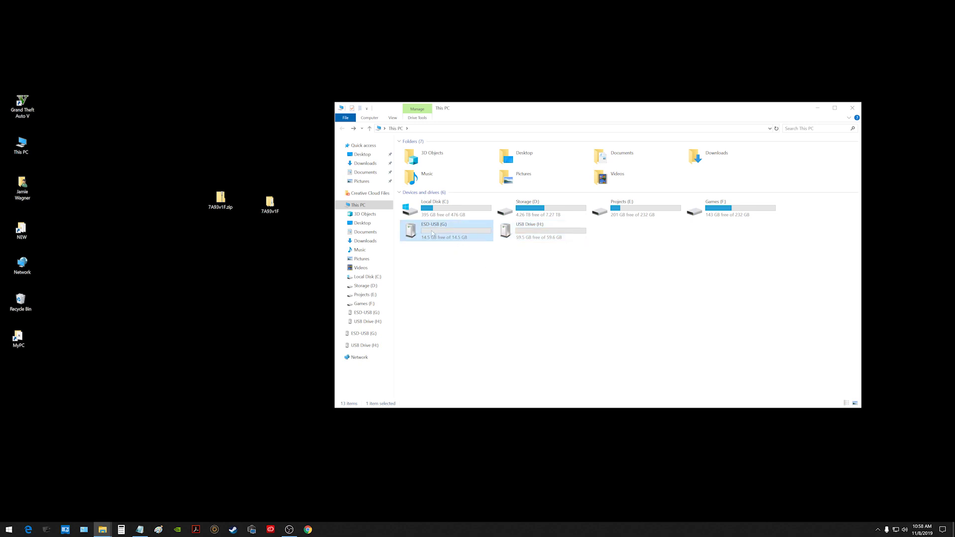
pyautogui.click(522, 237)
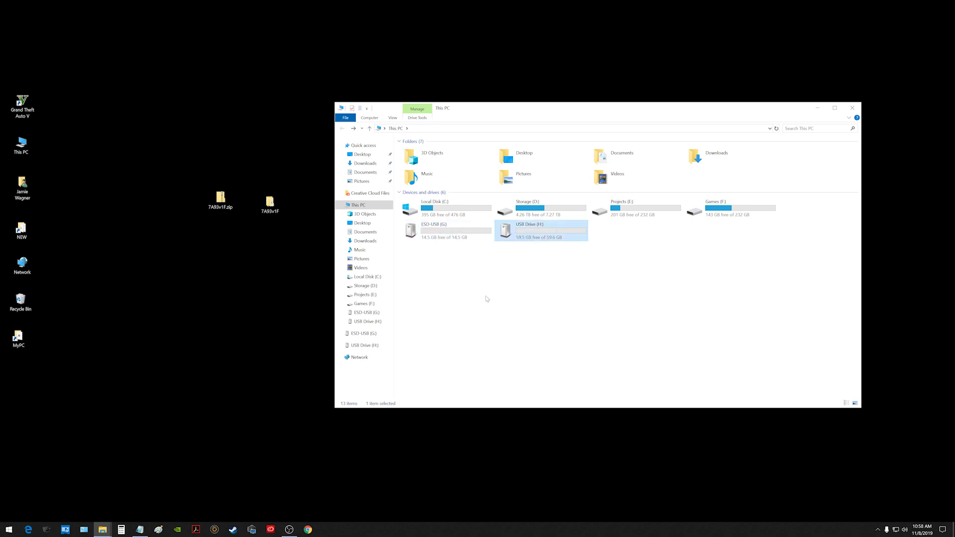
pyautogui.click(505, 314)
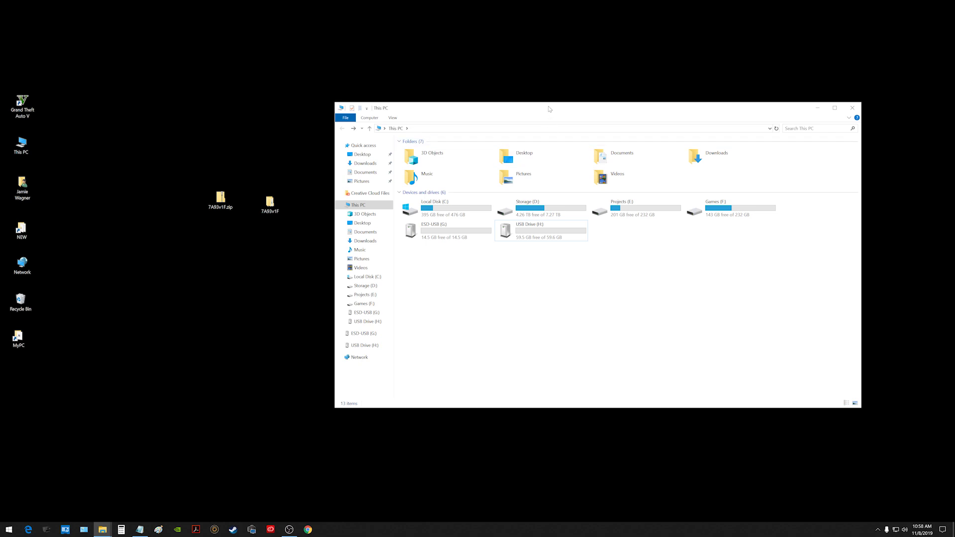
# Step: Open ESD-USB (G:) to check the copied BIOS files, and return to This PC
pyautogui.moveTo(550, 108); pyautogui.dragTo(443, 104)
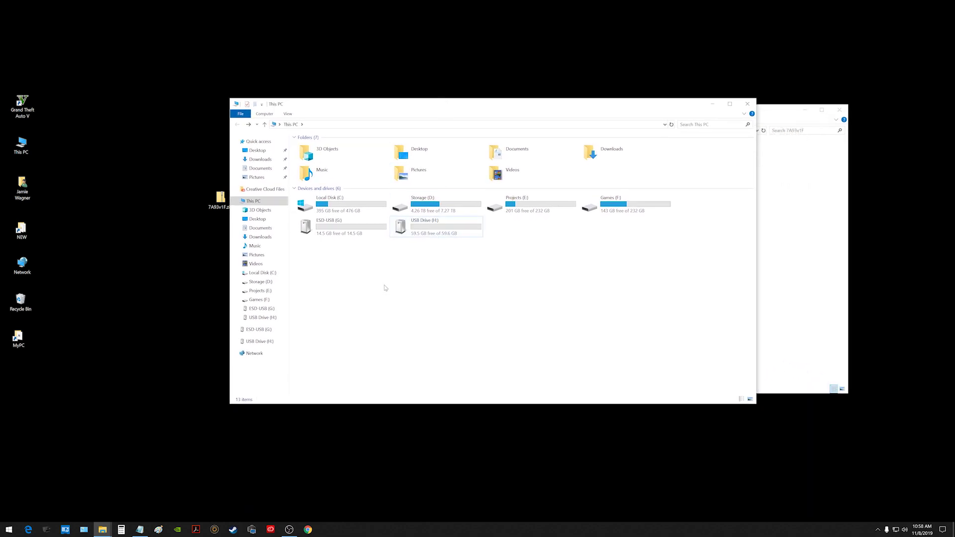
pyautogui.doubleClick(340, 231)
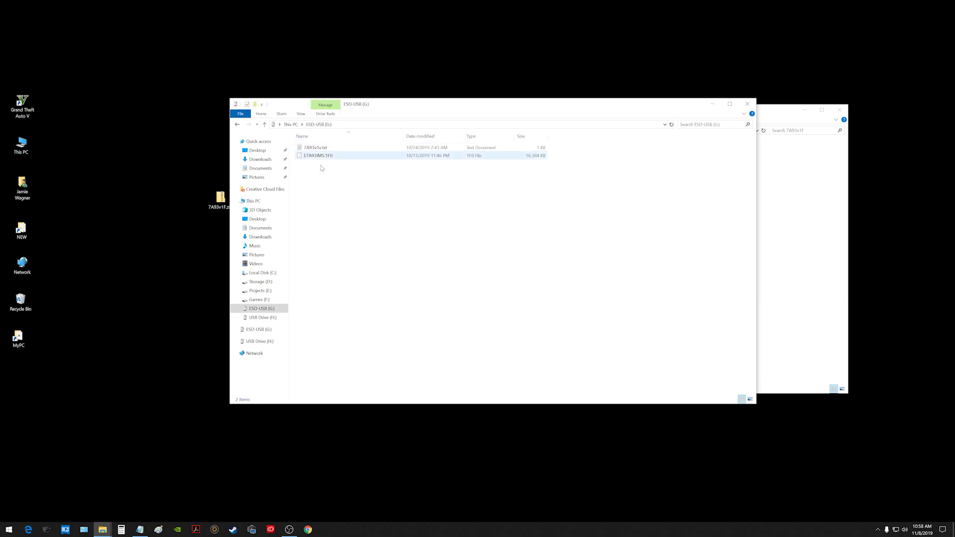
pyautogui.rightClick(321, 202)
pyautogui.click(330, 193)
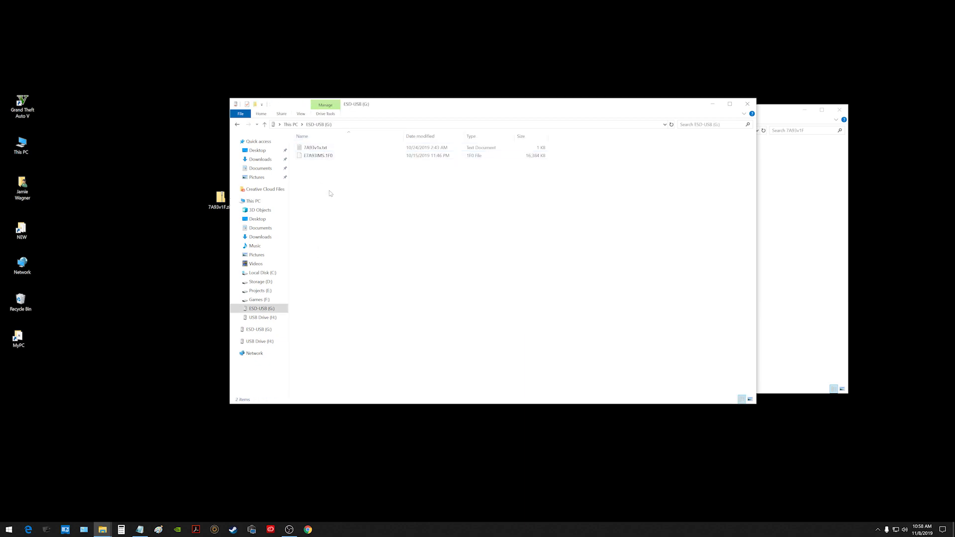
pyautogui.click(238, 124)
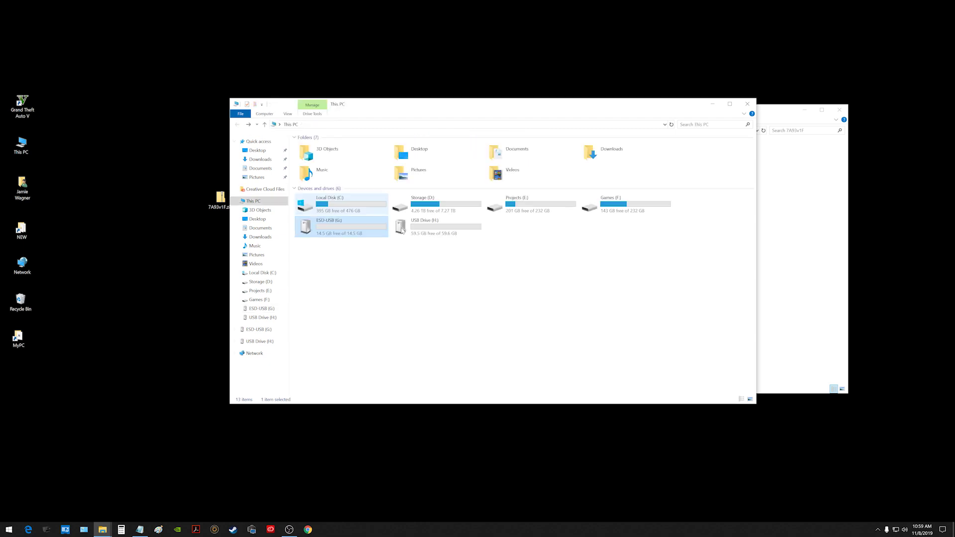
pyautogui.click(467, 297)
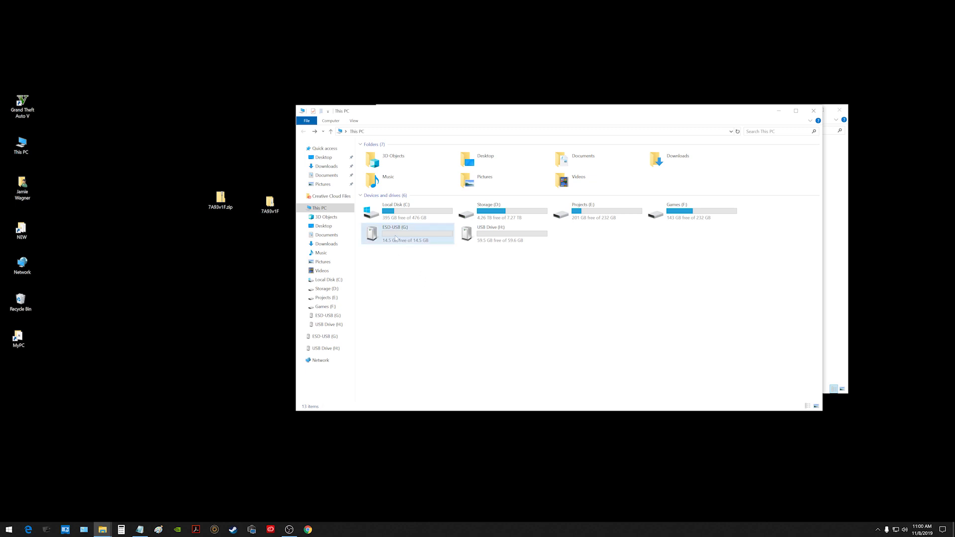
pyautogui.rightClick(397, 238)
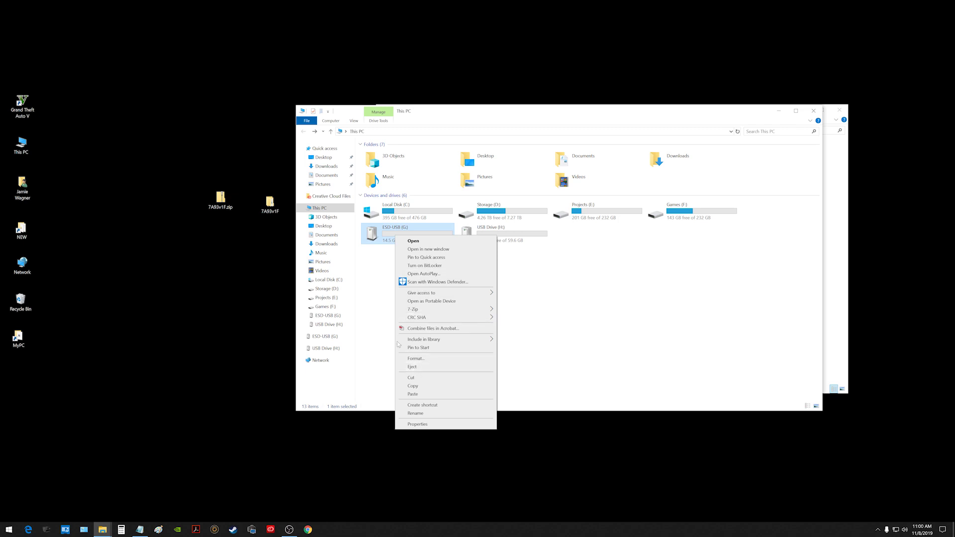
pyautogui.click(412, 369)
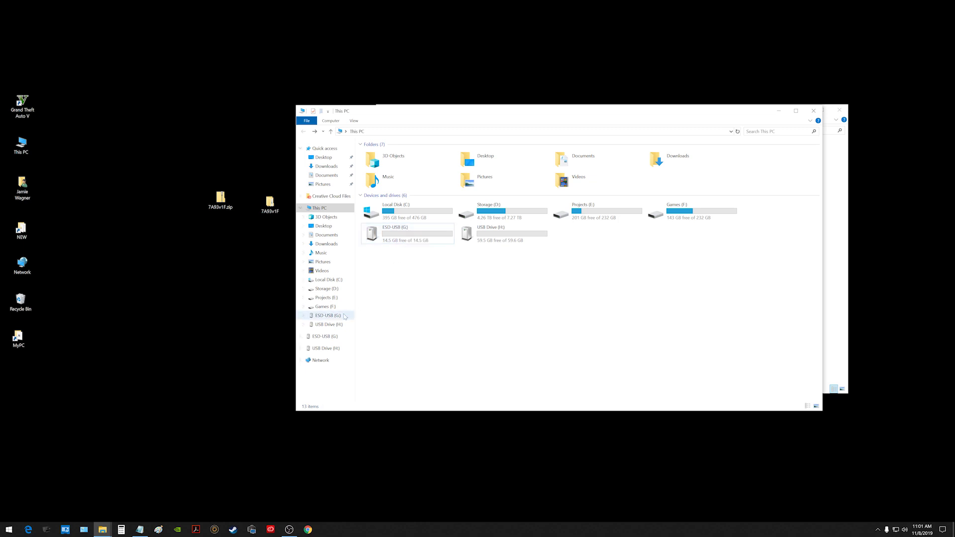
pyautogui.rightClick(336, 337)
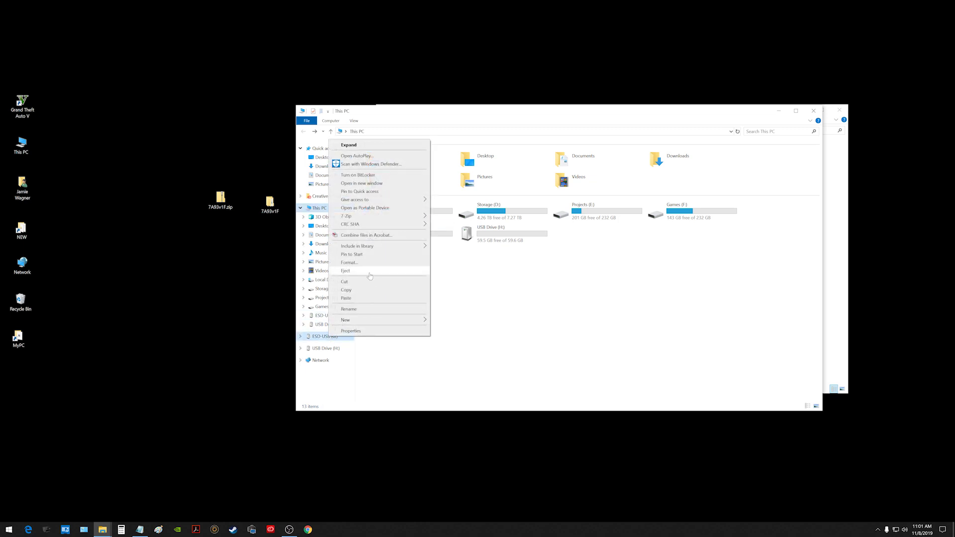
pyautogui.click(476, 293)
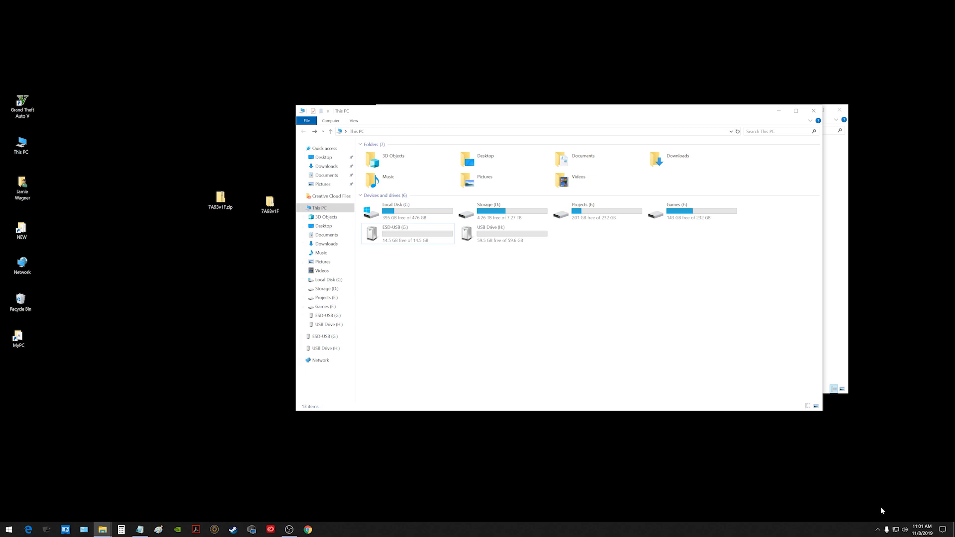
pyautogui.click(878, 531)
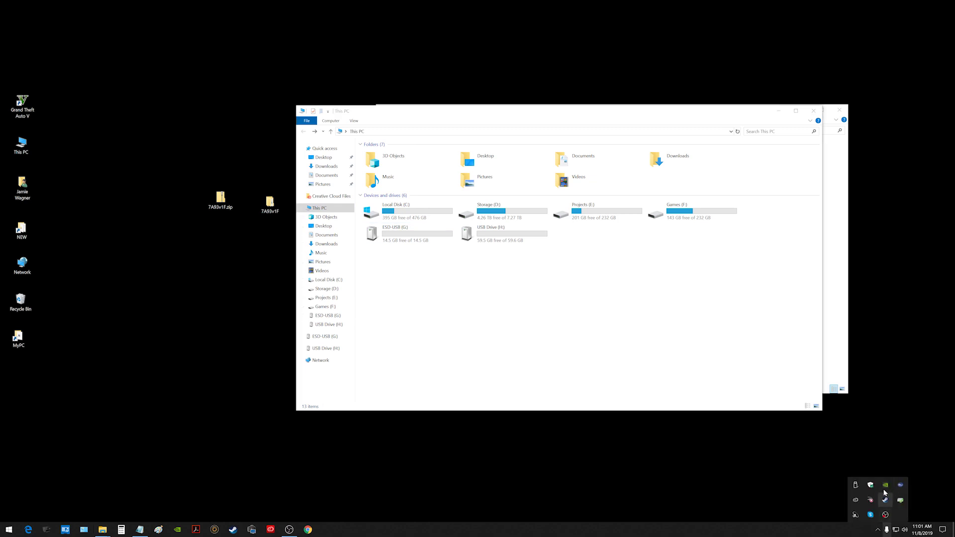
pyautogui.click(856, 486)
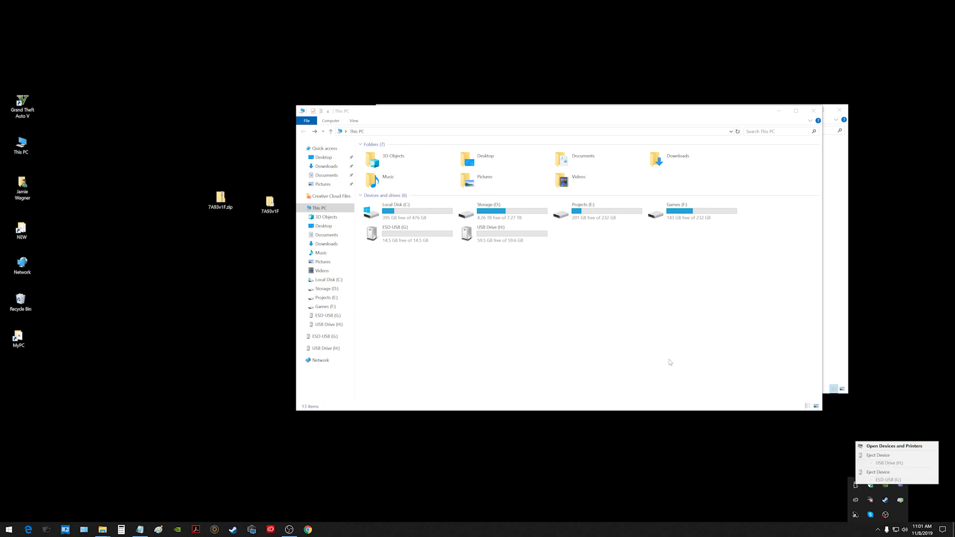
pyautogui.click(646, 363)
# Step: Eject both ESD-USB (G:) and USB Drive (H:) from This PC
pyautogui.rightClick(402, 239)
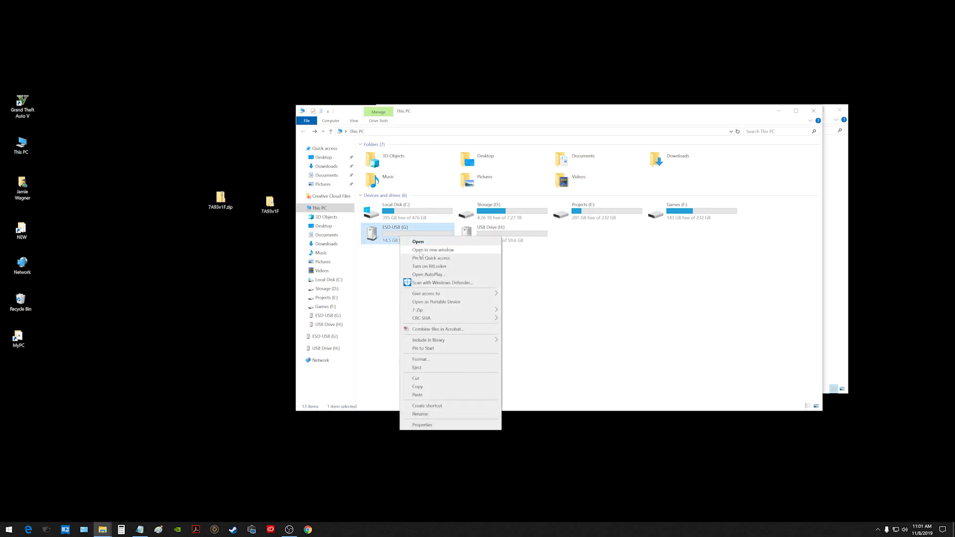
pyautogui.click(440, 368)
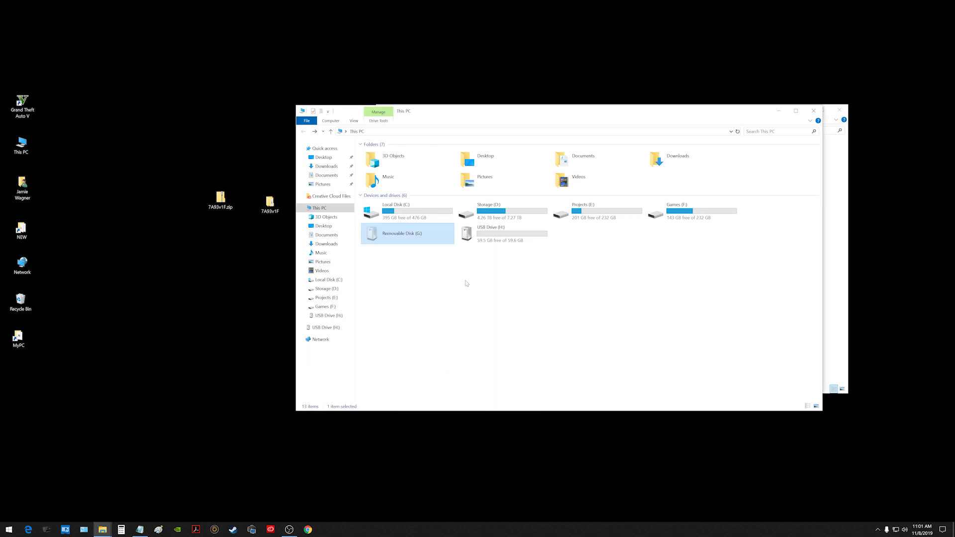
pyautogui.rightClick(487, 239)
pyautogui.click(528, 362)
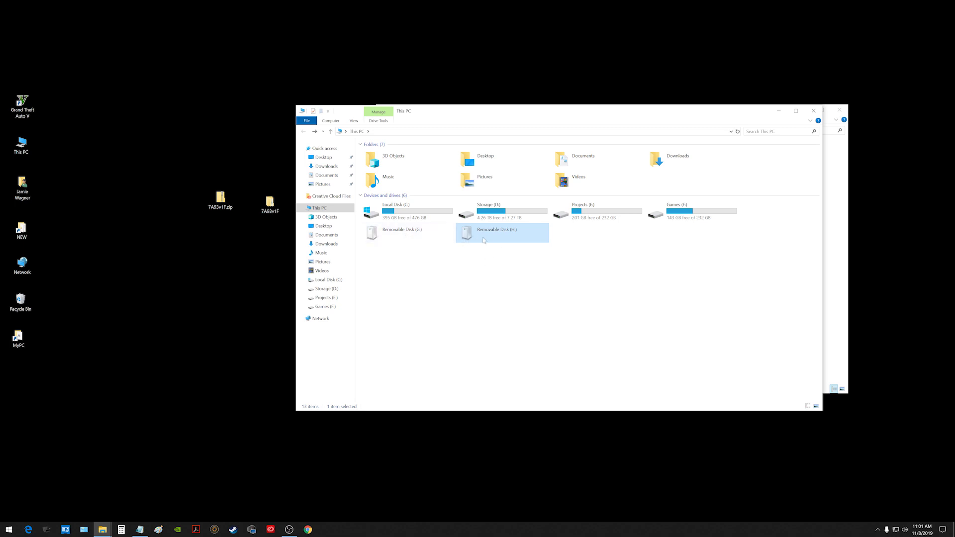
pyautogui.click(496, 282)
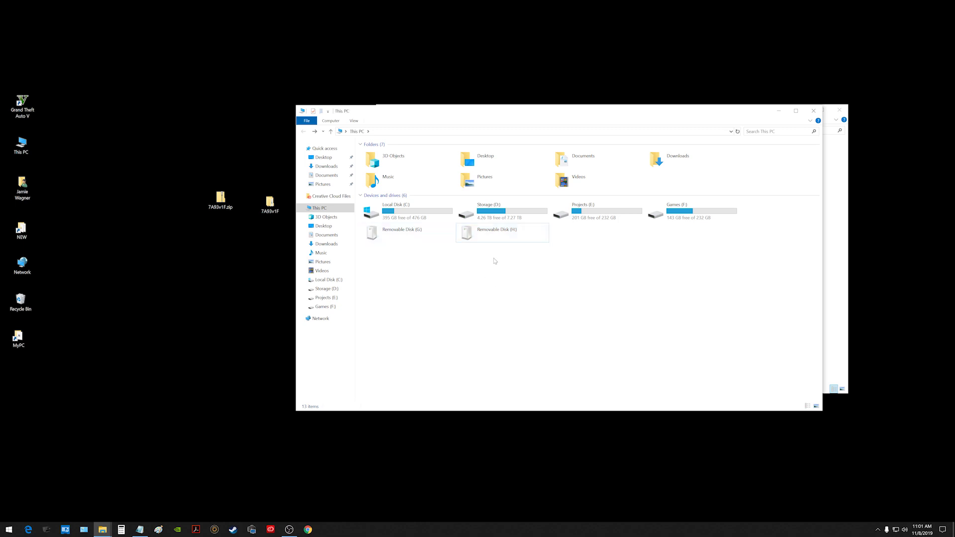
pyautogui.click(405, 239)
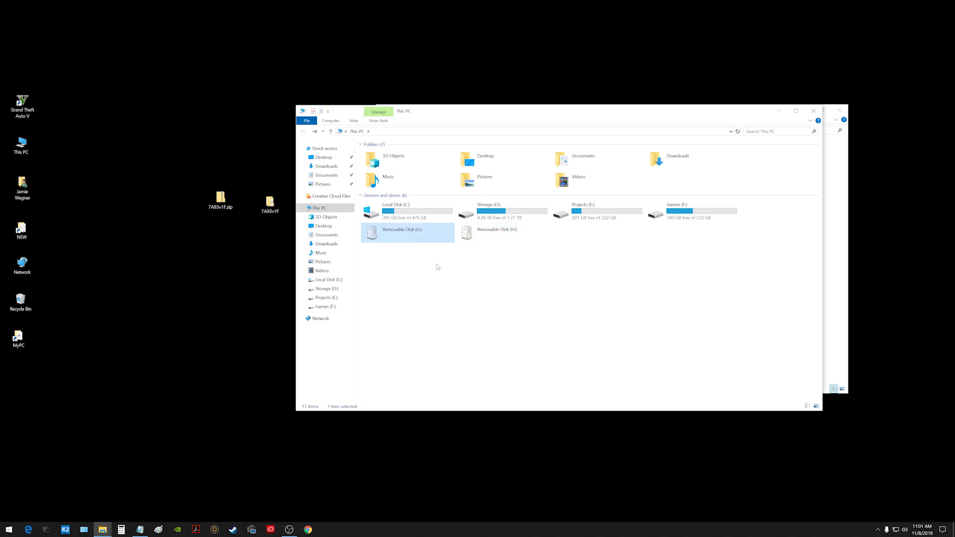
pyautogui.rightClick(396, 231)
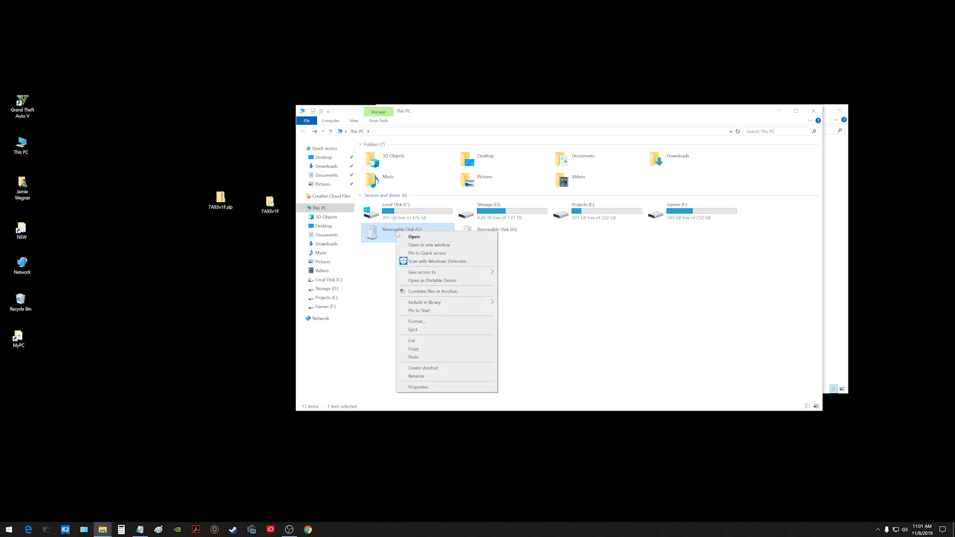
pyautogui.click(381, 289)
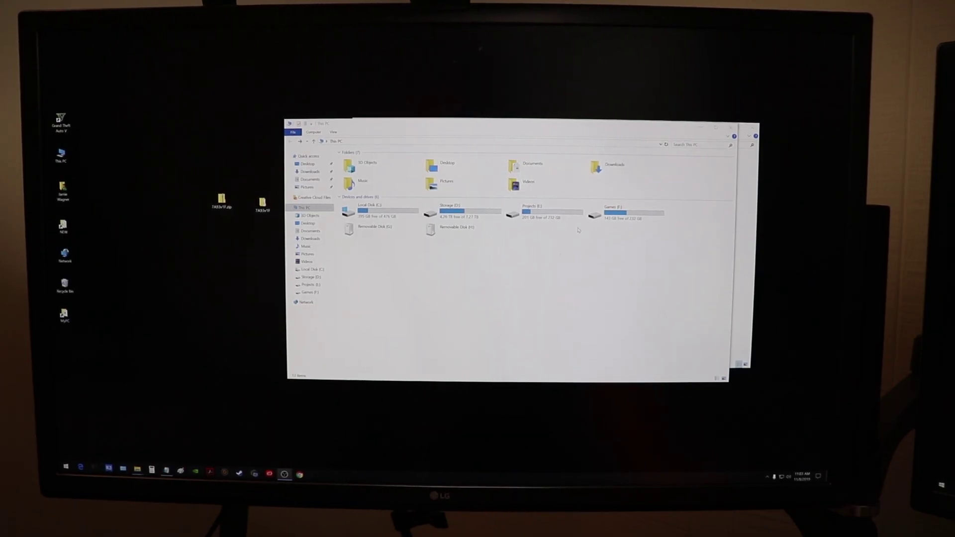
# Step: Close the This PC window and restart the computer into MSI Click BIOS 5
pyautogui.click(732, 128)
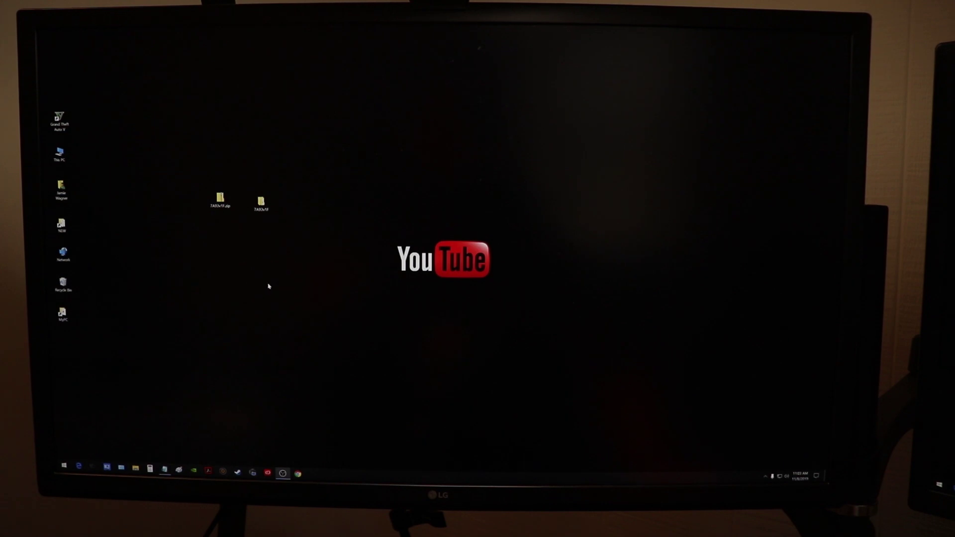
pyautogui.rightClick(64, 465)
pyautogui.moveTo(75, 431)
pyautogui.click(150, 458)
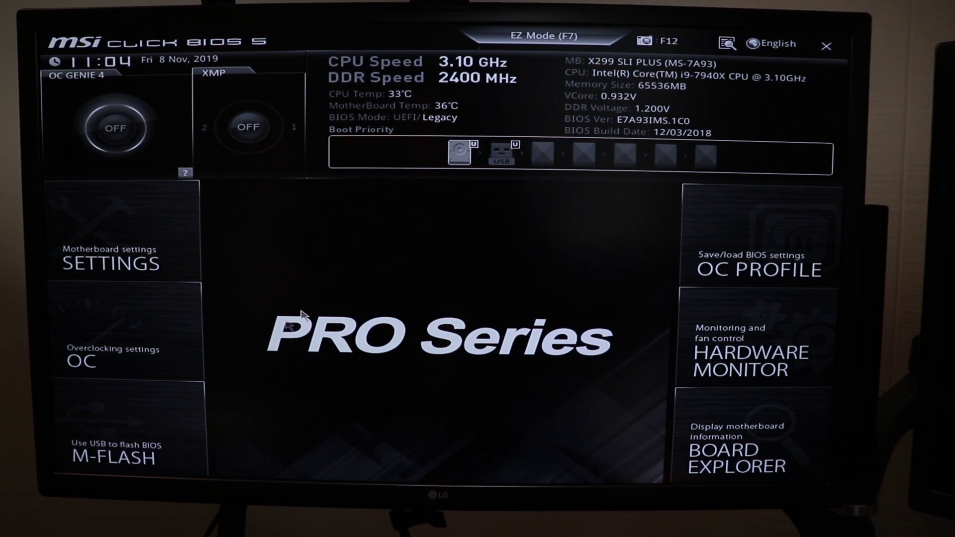
# Step: Reboot into M-Flash mode and view the files on FS0: SanDisk and on FS1: SanDisk Extreme 0001
pyautogui.click(132, 429)
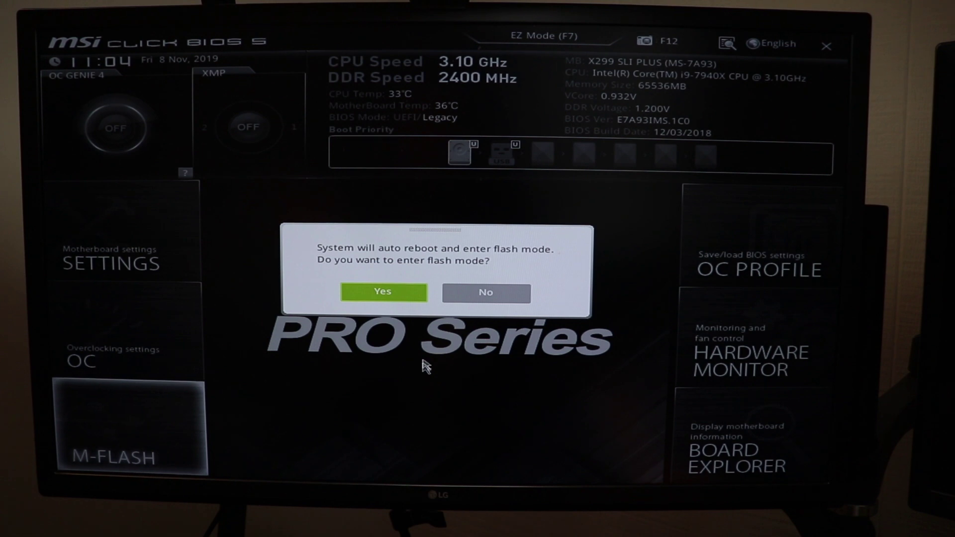
pyautogui.click(383, 294)
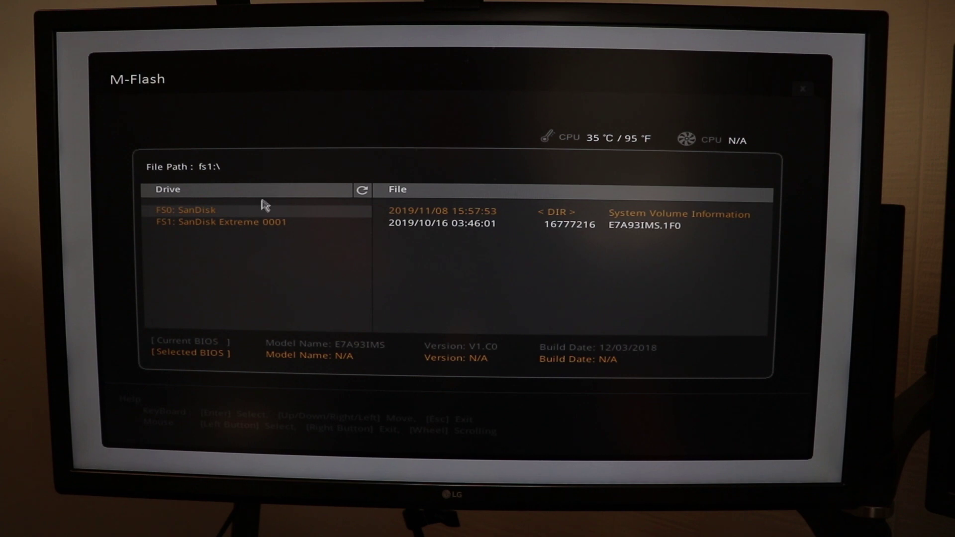
pyautogui.click(208, 211)
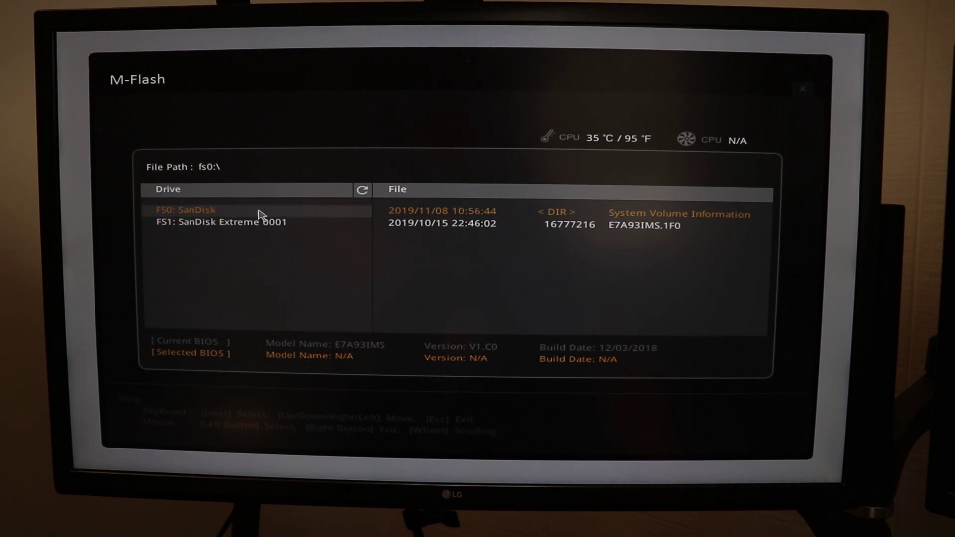
pyautogui.click(207, 223)
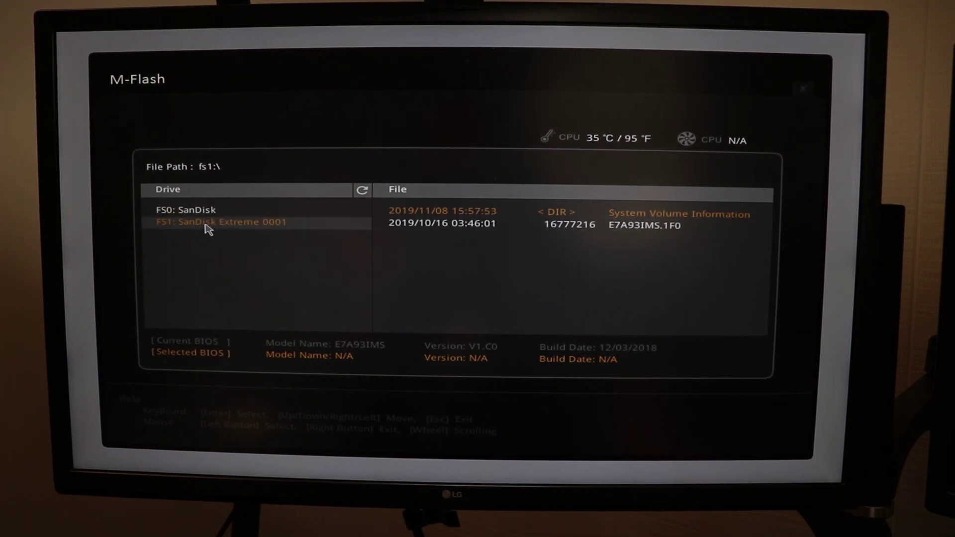